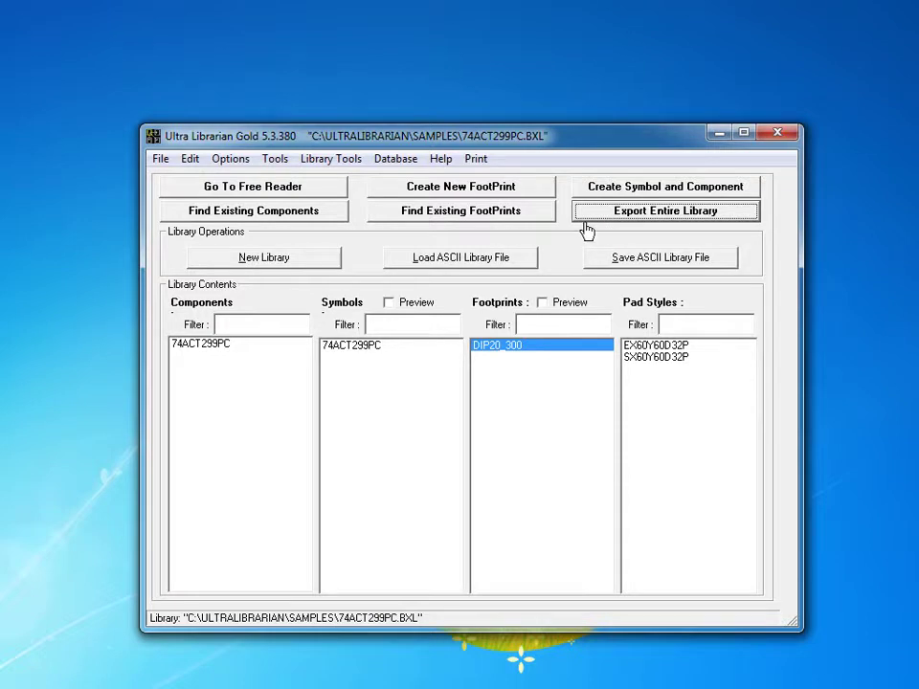
pyautogui.click(159, 161)
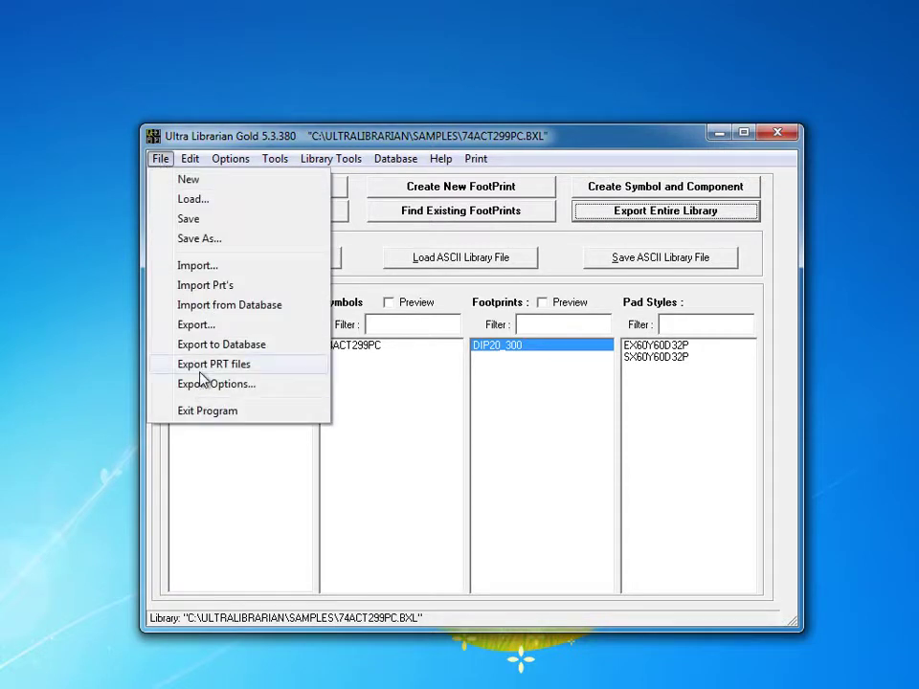
pyautogui.click(182, 365)
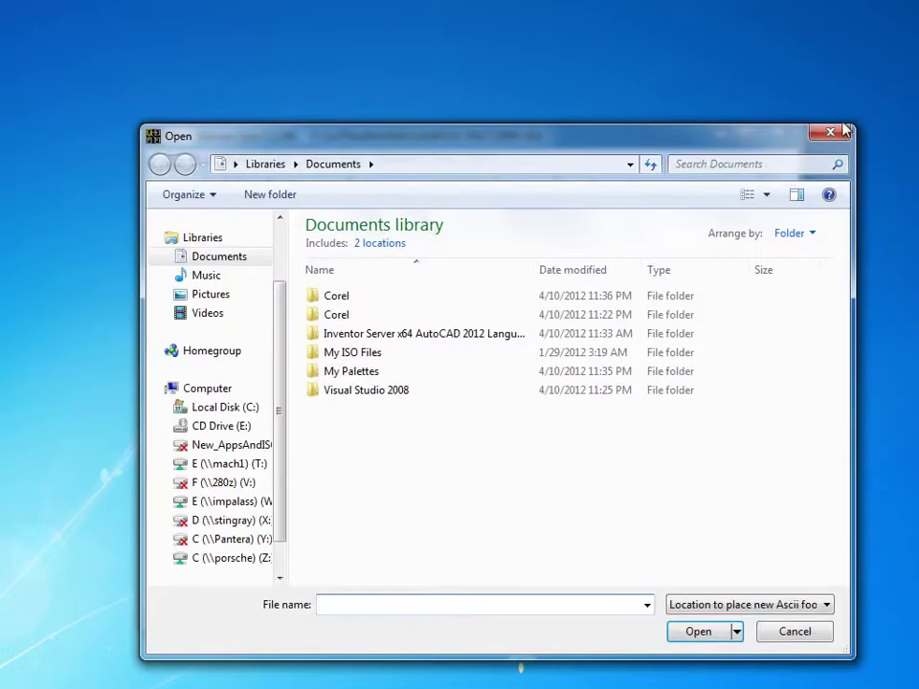
pyautogui.click(831, 132)
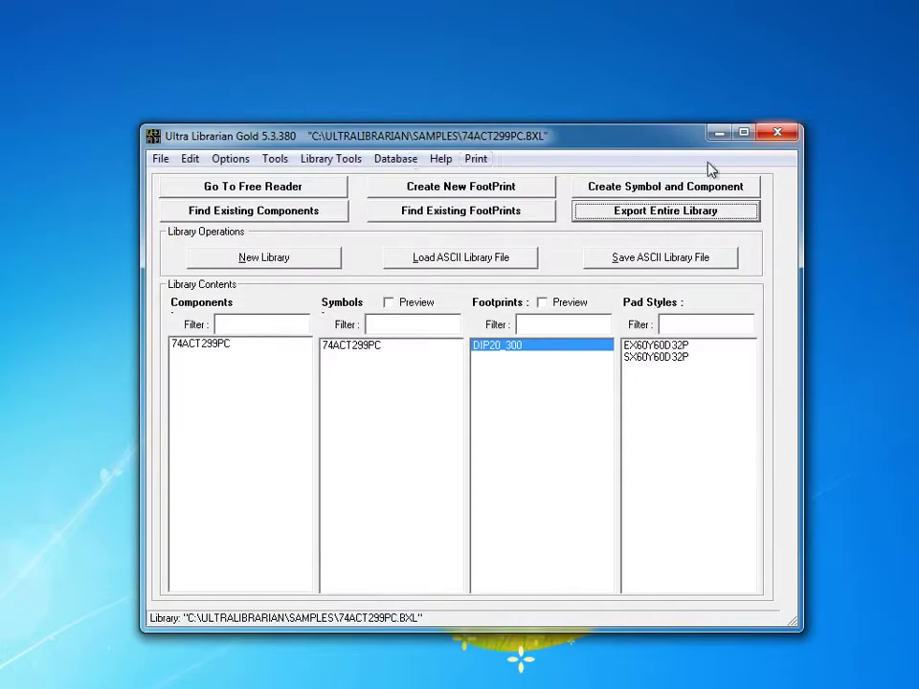
# Step: Confirm the export options with Cadence Allegro 15.2 enabled and its version set to 16.0
pyautogui.click(161, 160)
pyautogui.click(212, 383)
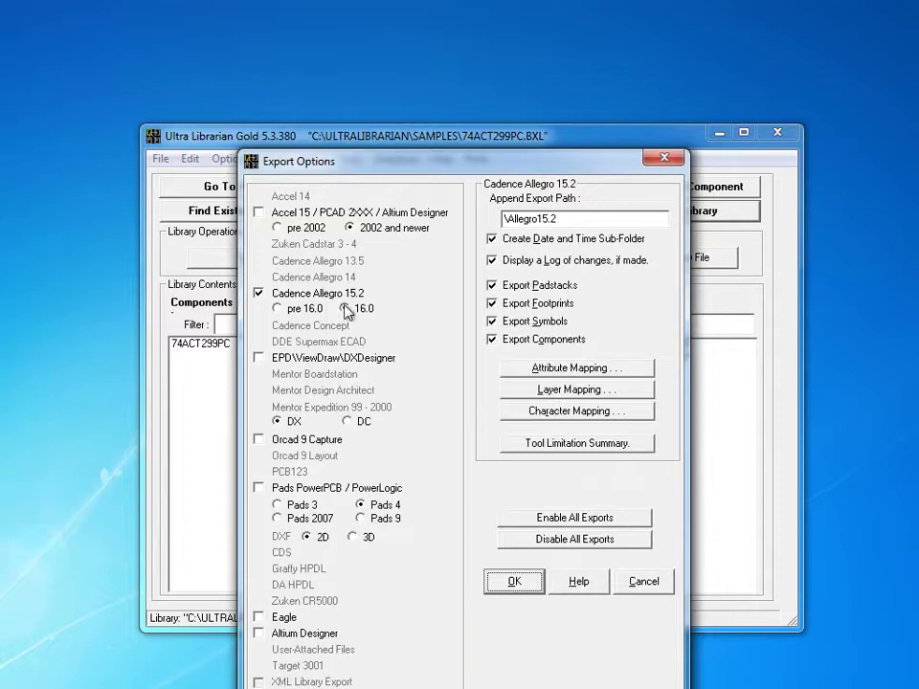
pyautogui.click(497, 586)
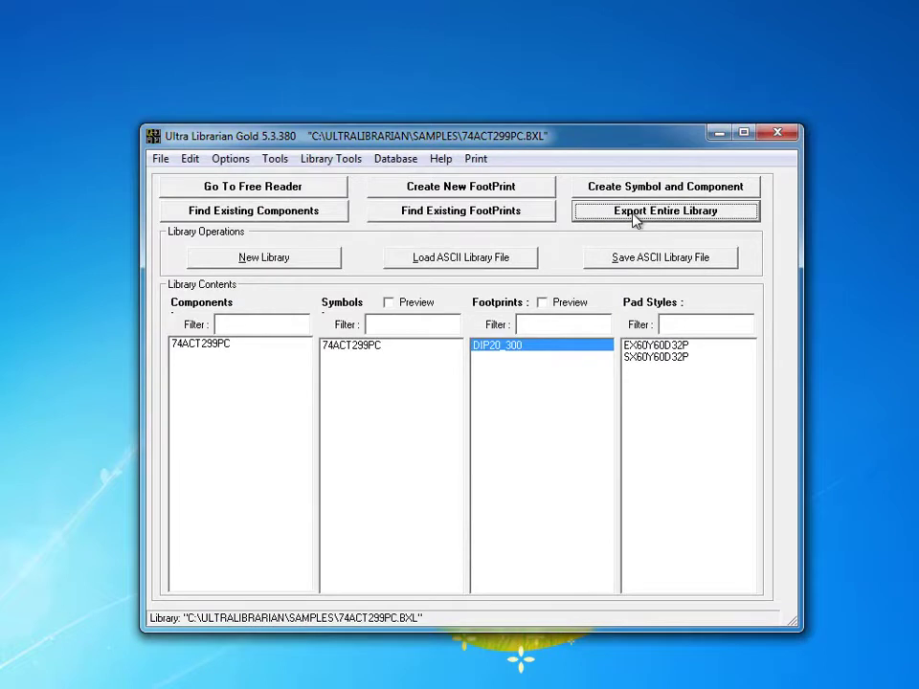
# Step: Export the entire 74ACT299PC library and accept updating the design to the current OrCAD PCB Designer release
pyautogui.click(632, 214)
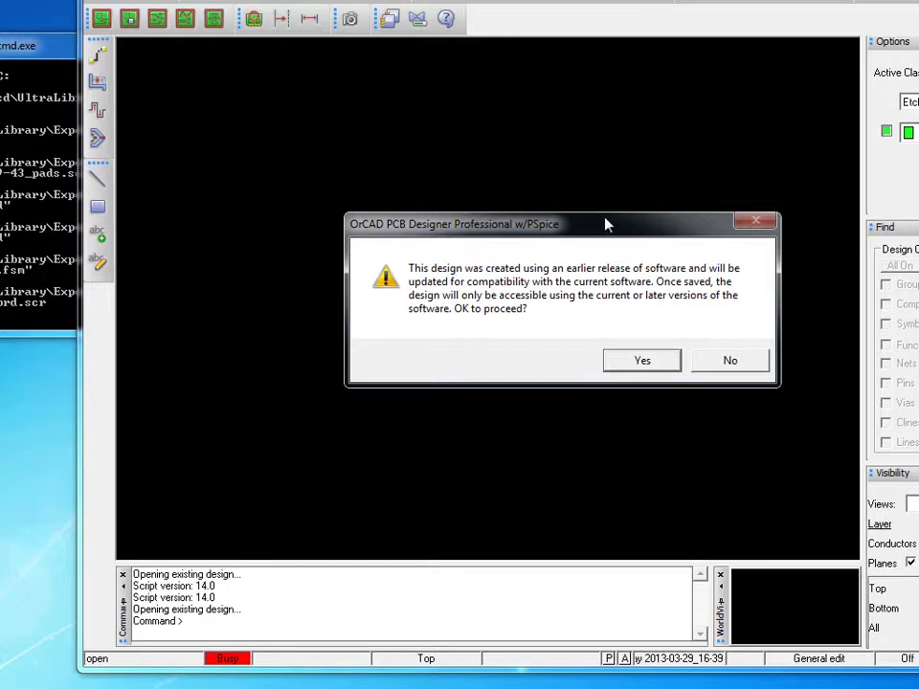
pyautogui.moveTo(611, 224); pyautogui.dragTo(534, 178)
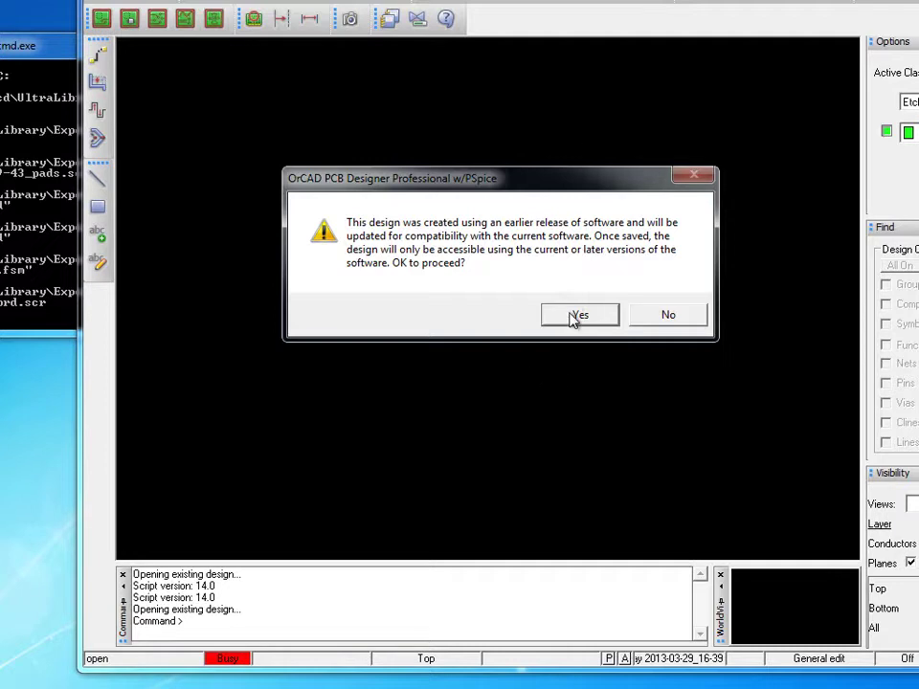
pyautogui.click(578, 316)
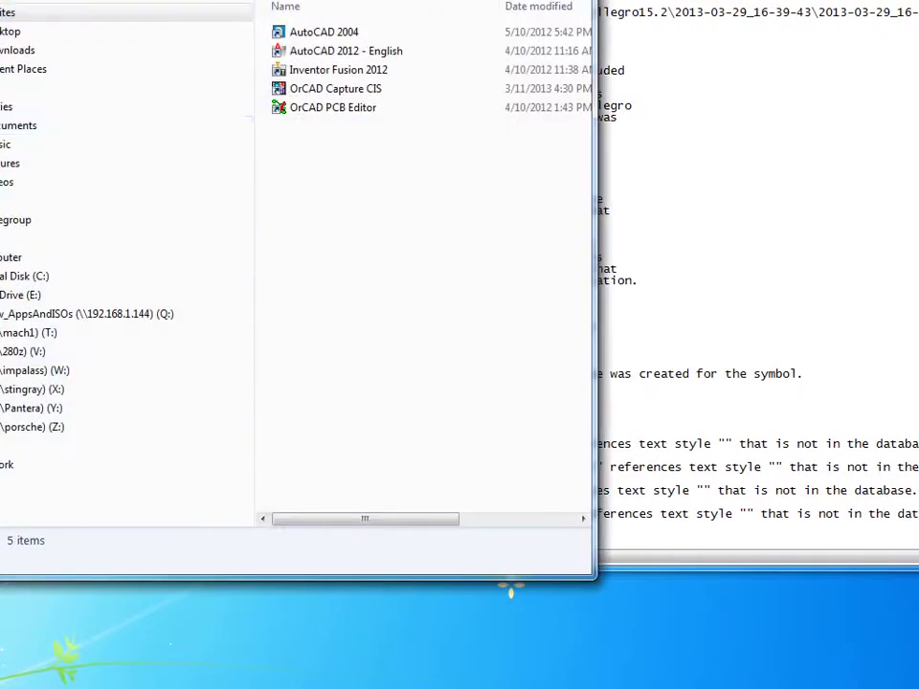
# Step: Switch to OrCAD PCB Editor, open the exported DIP20_300 drawing and view the whole footprint
pyautogui.doubleClick(312, 110)
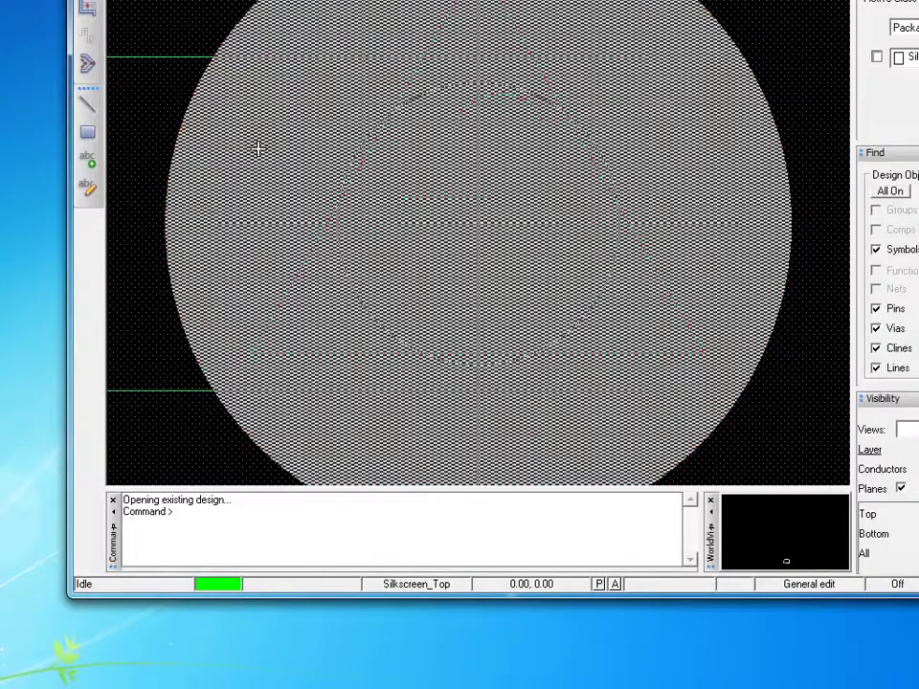
pyautogui.scroll(-2, 178, 12)
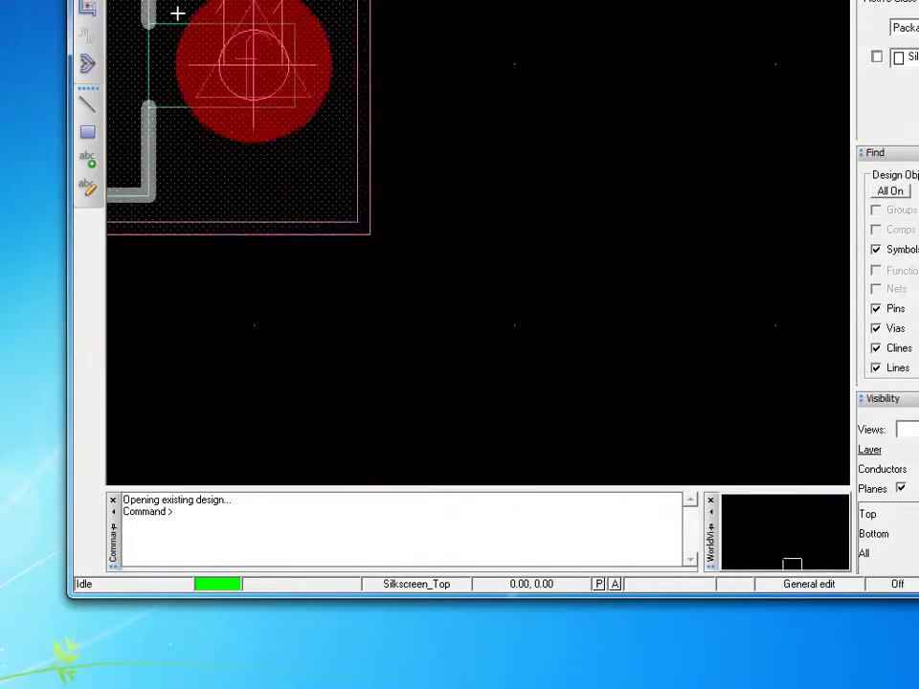
pyautogui.scroll(-1, 177, 14)
pyautogui.moveTo(554, 377); pyautogui.dragTo(454, 246, button='middle')
pyautogui.scroll(-2, 456, 246)
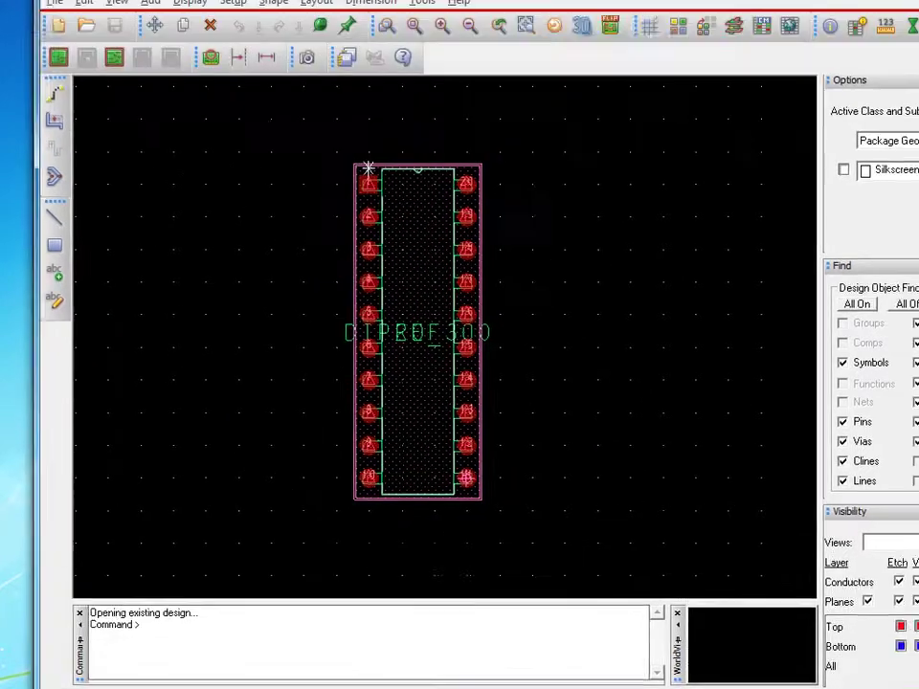
# Step: Close the export report and open the DIP20_300 footprint in Ultra Librarian to compare it with the Allegro version
pyautogui.hotkey('alt', 'Tab')
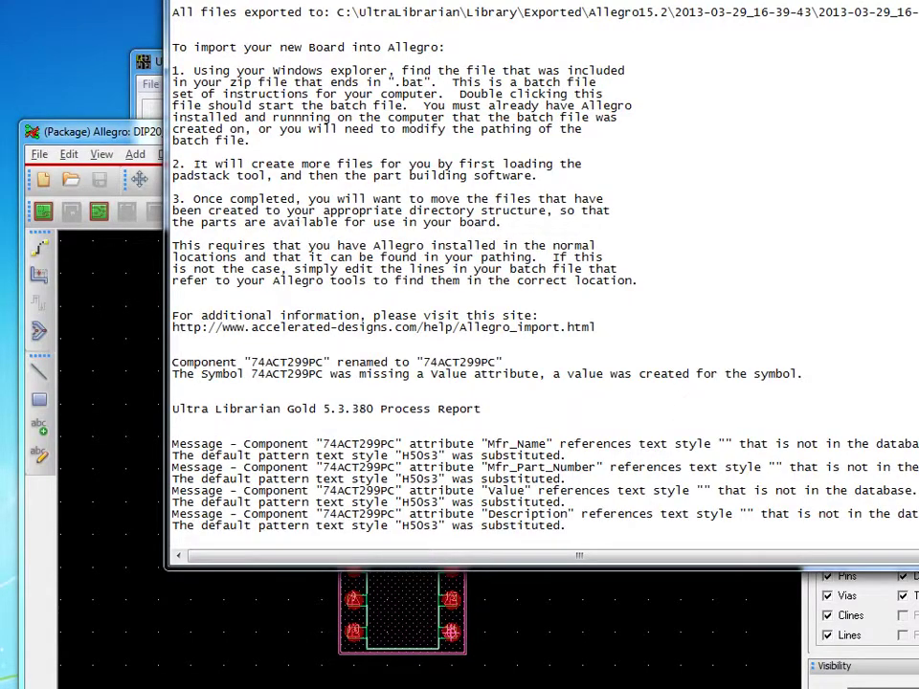
pyautogui.hotkey('alt', 'F4')
pyautogui.click(645, 64)
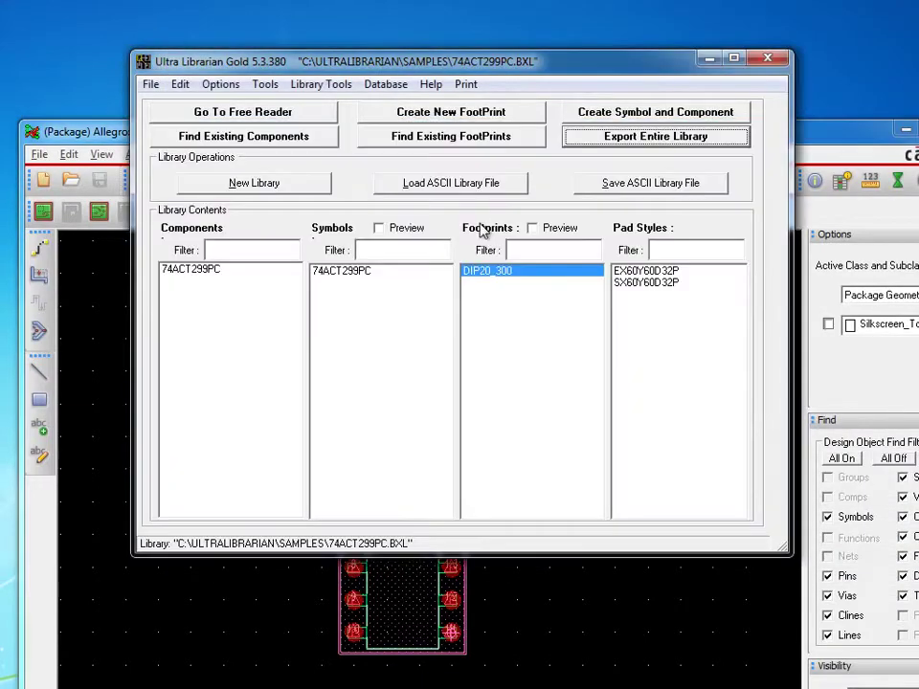
pyautogui.click(511, 271)
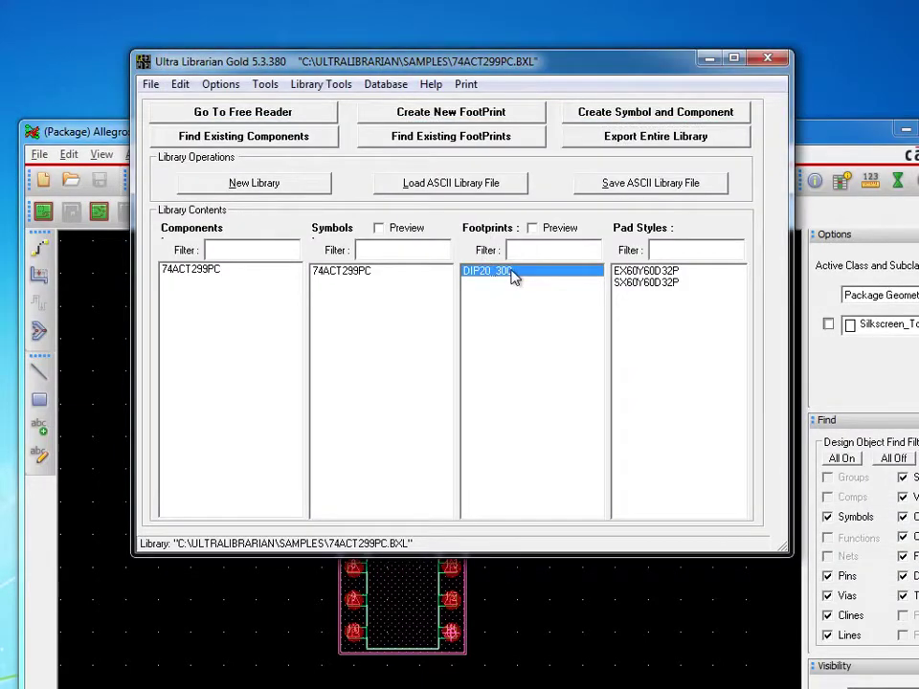
pyautogui.doubleClick(513, 273)
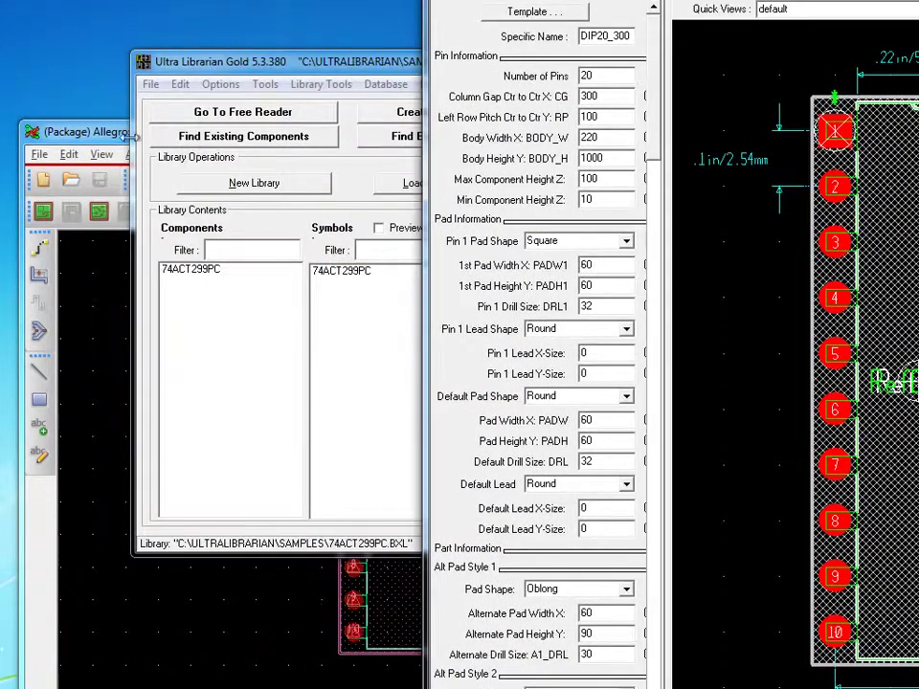
pyautogui.click(86, 134)
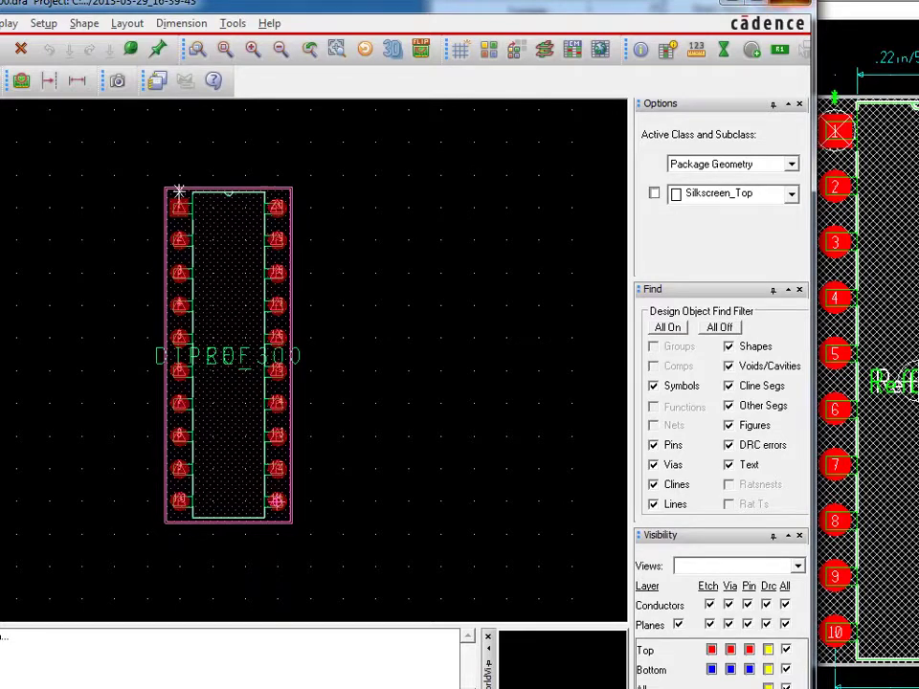
pyautogui.click(761, 3)
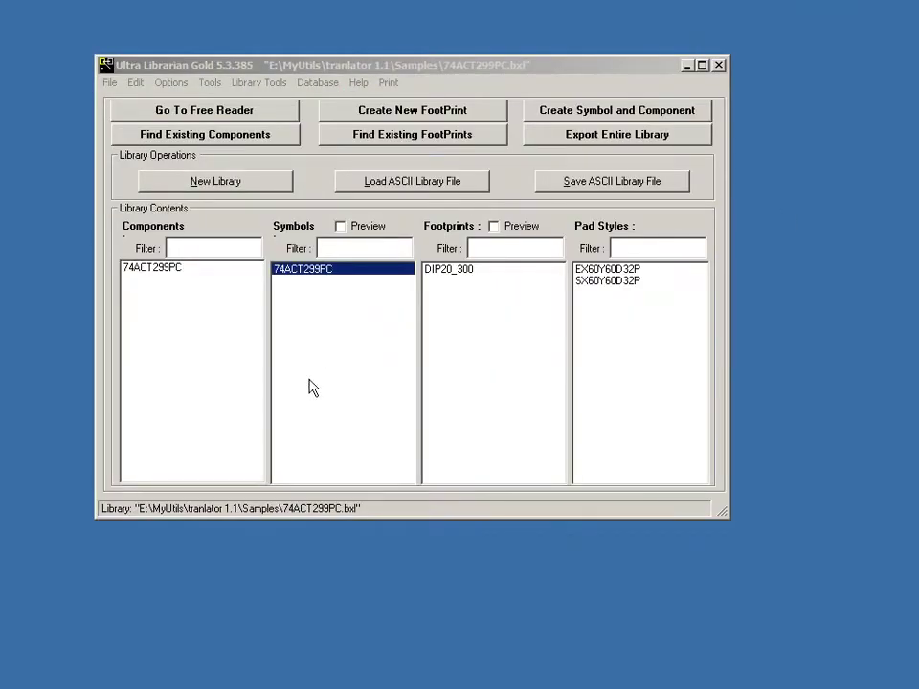
# Step: On the computer without Allegro, confirm the Cadence Allegro 15.2 export options for version 16.0 and export the entire library
pyautogui.click(111, 83)
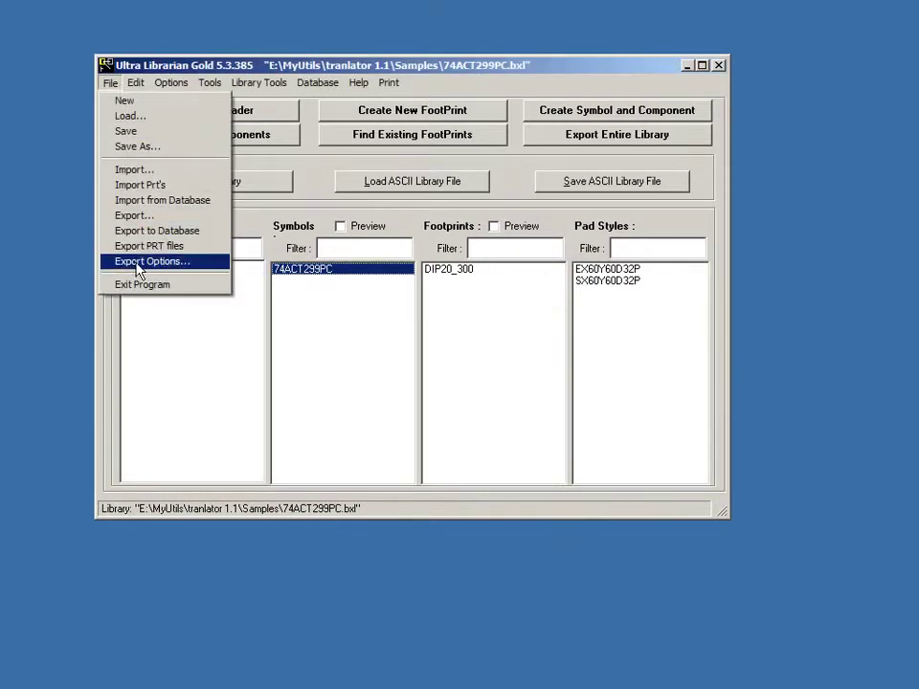
pyautogui.click(168, 264)
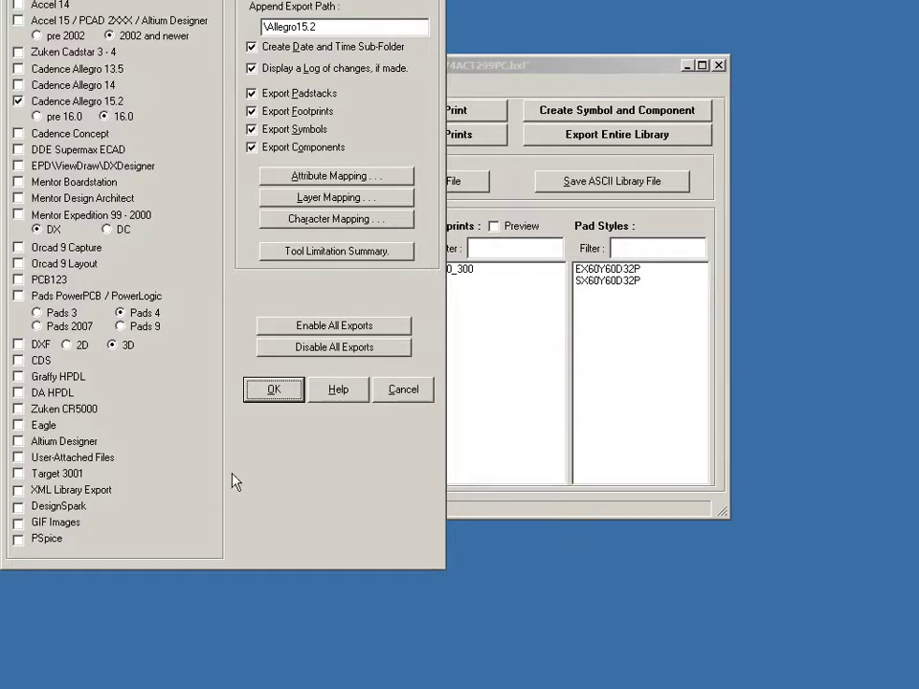
pyautogui.click(274, 389)
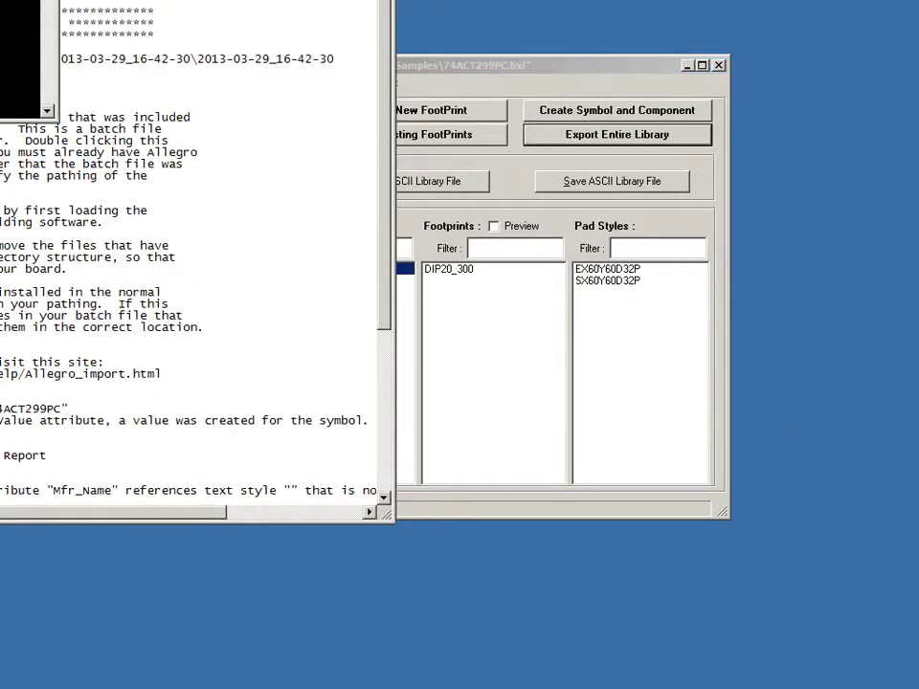
# Step: Close the export report, examine the batch output in the command window and close that window
pyautogui.moveTo(209, 1); pyautogui.dragTo(574, 195)
pyautogui.click(748, 187)
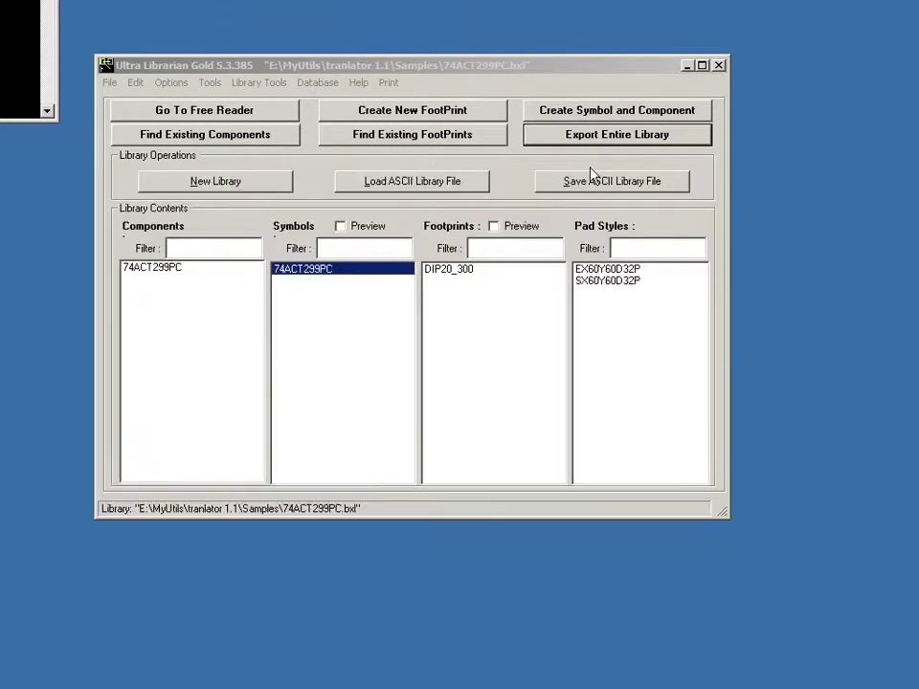
pyautogui.moveTo(0, 0); pyautogui.dragTo(629, 156)
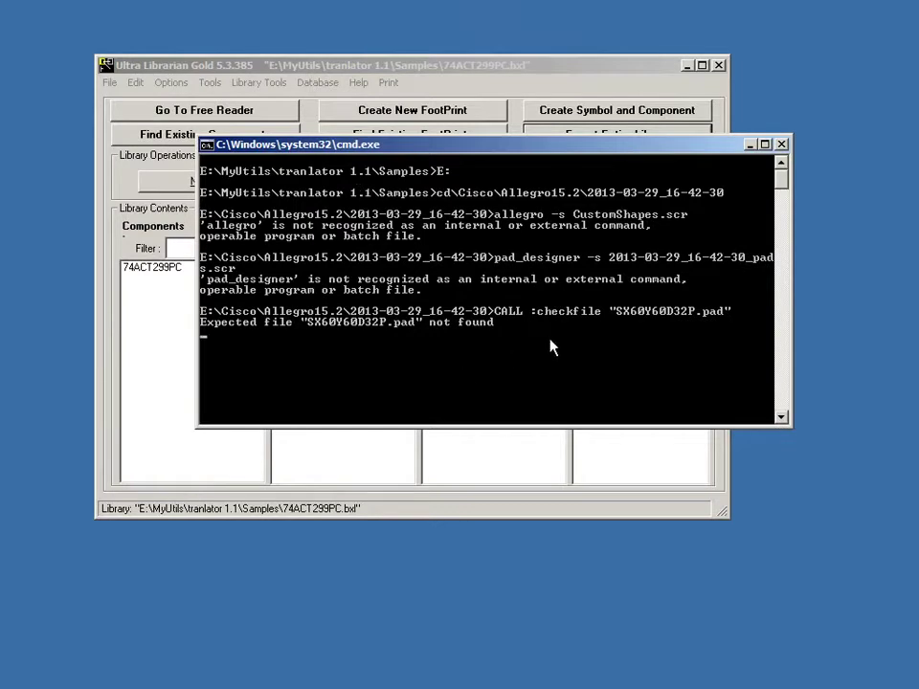
pyautogui.click(781, 145)
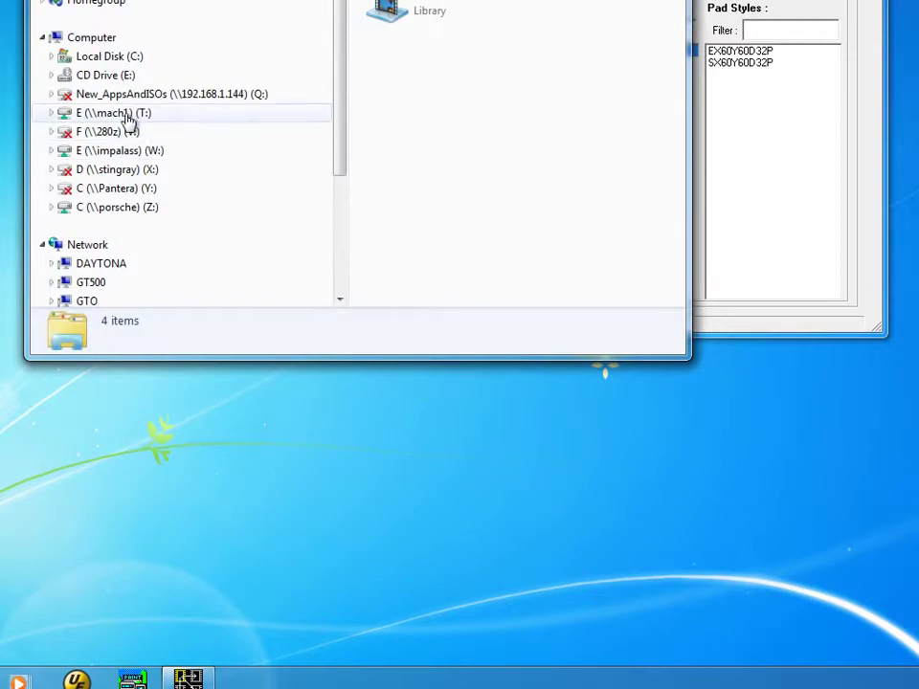
# Step: Copy the exported 2013-03-29_16-42-30 folder from the network drive's Allegro15.2 folder into Cisco\Allegro15.2 on local disk C:
pyautogui.click(122, 153)
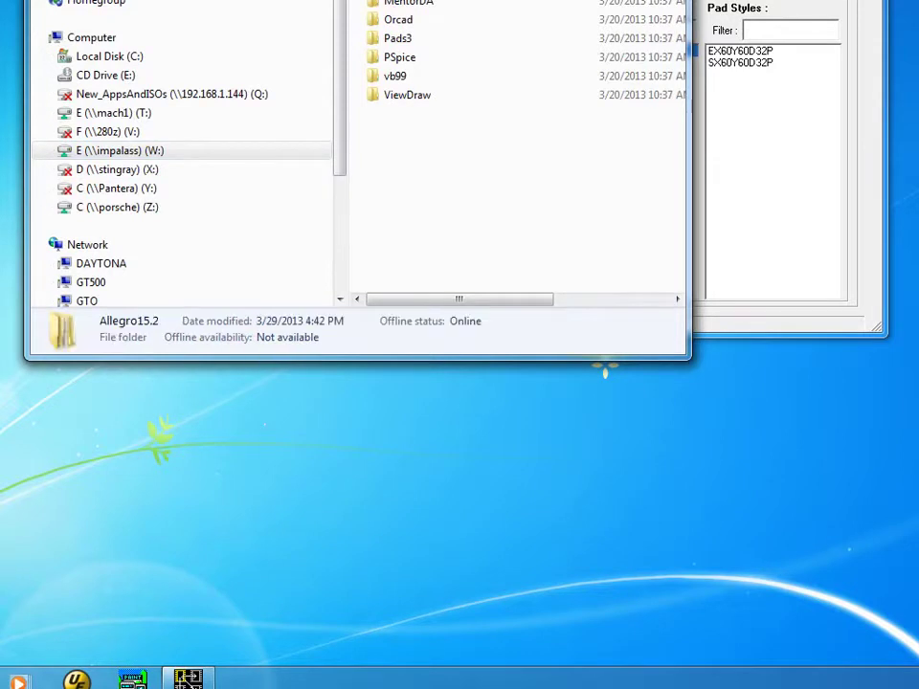
pyautogui.press('Return')
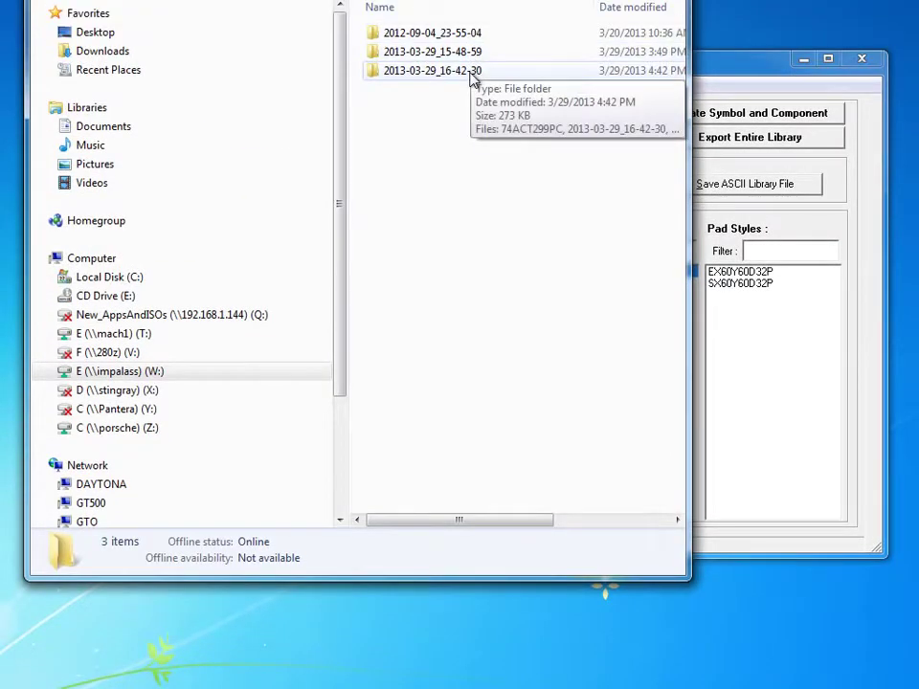
pyautogui.click(469, 74)
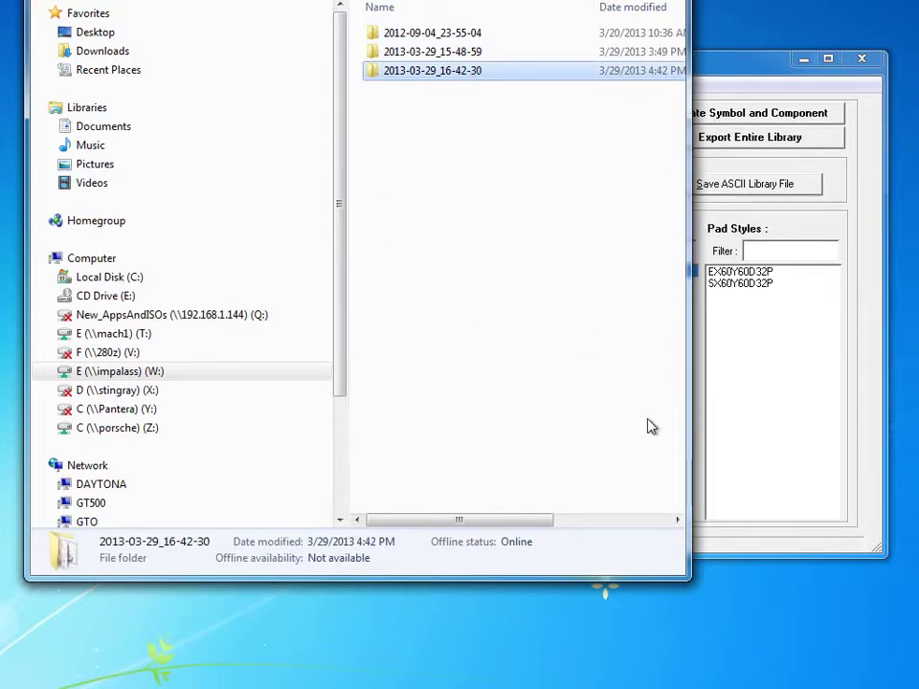
pyautogui.click(113, 278)
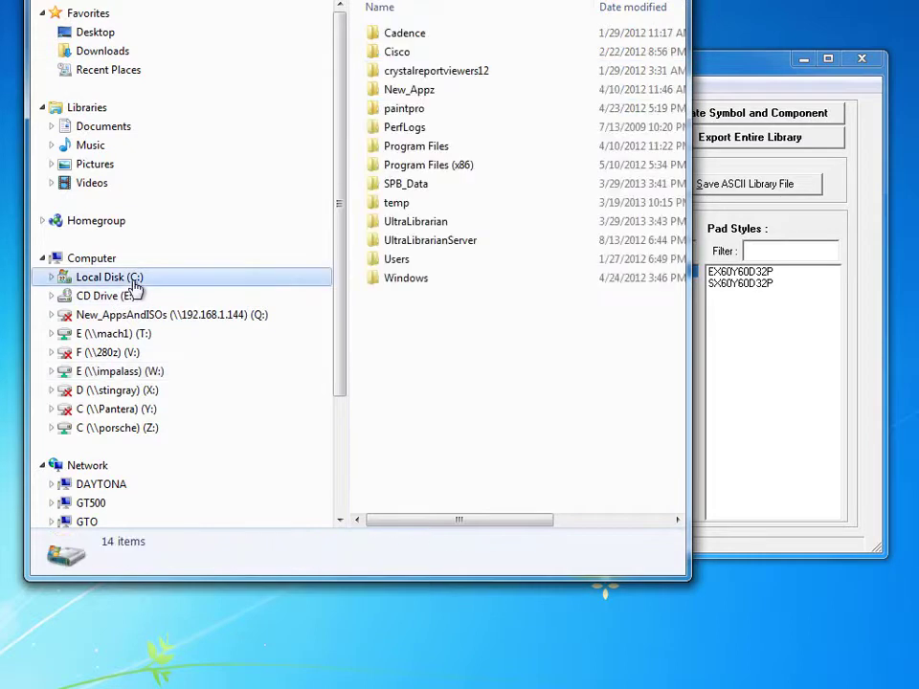
pyautogui.doubleClick(412, 53)
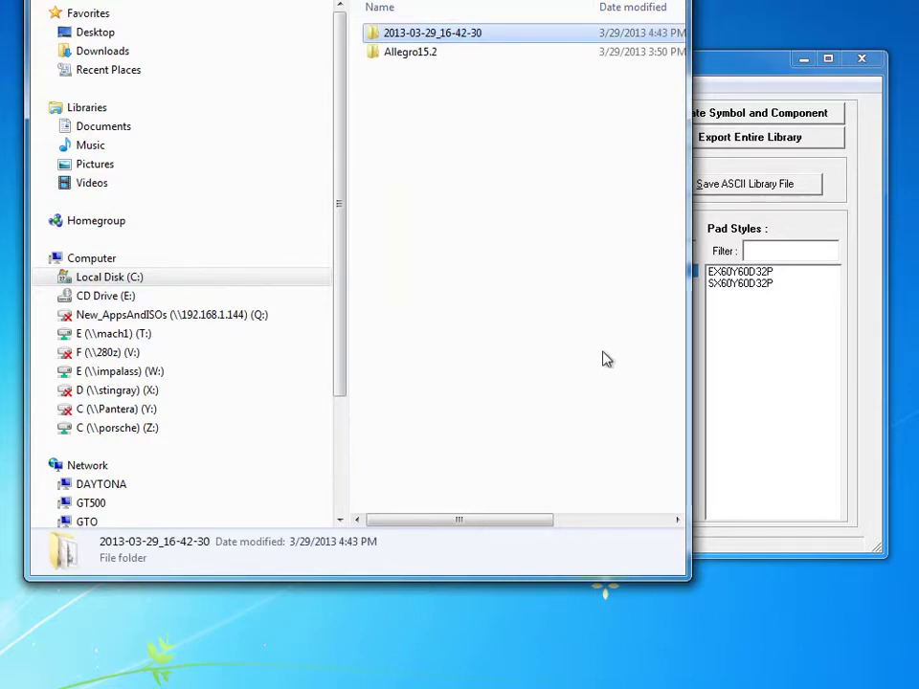
pyautogui.doubleClick(415, 53)
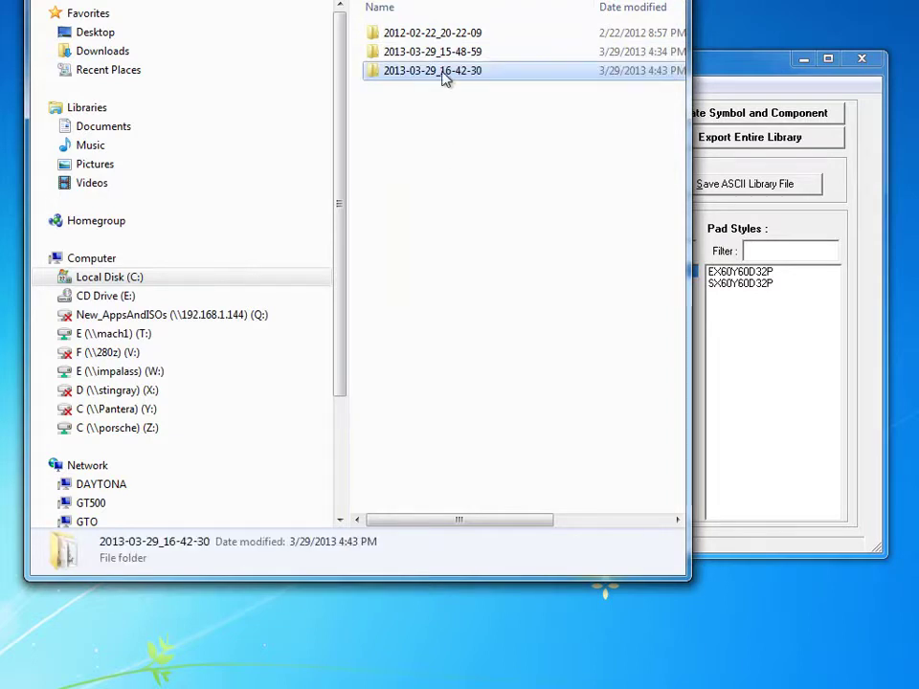
# Step: Edit the copied 2013-03-29_16-42-30 batch file in Notepad so its drive letter matches the local disk, and save it
pyautogui.doubleClick(443, 75)
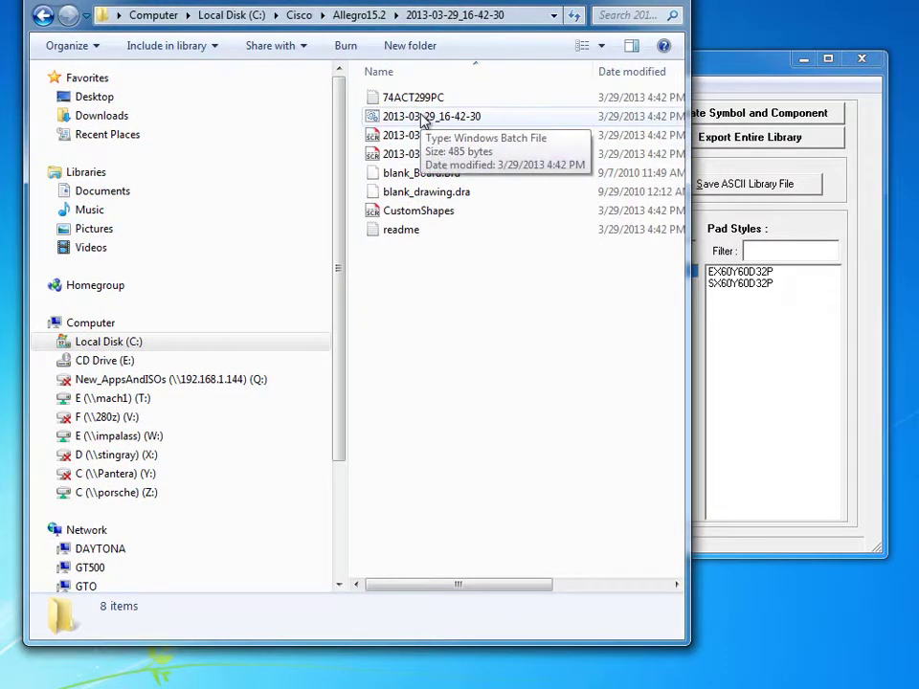
pyautogui.click(422, 117)
pyautogui.rightClick(423, 118)
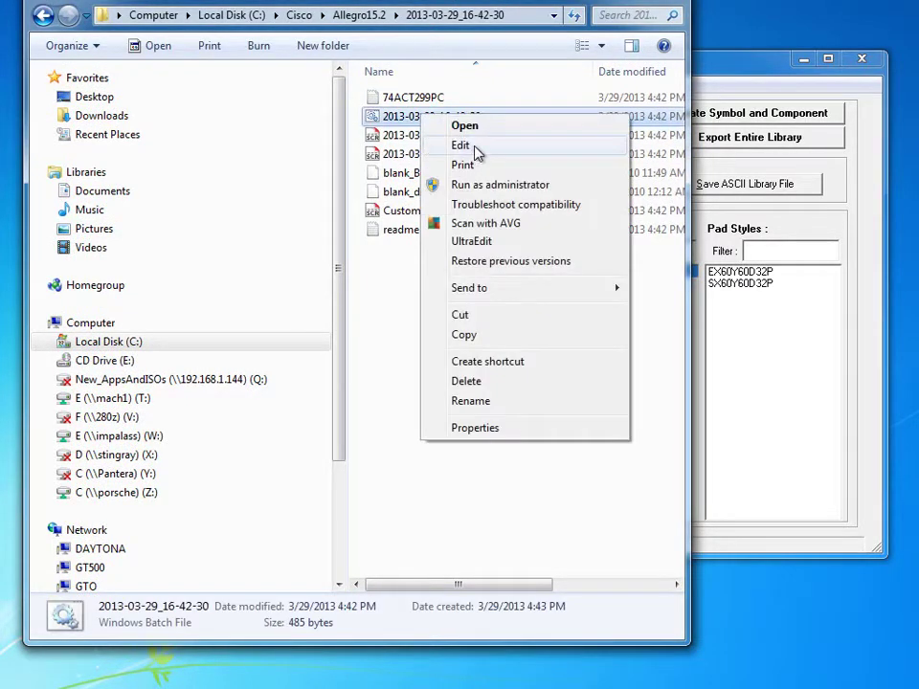
pyautogui.click(458, 142)
pyautogui.moveTo(478, 0); pyautogui.dragTo(302, 74)
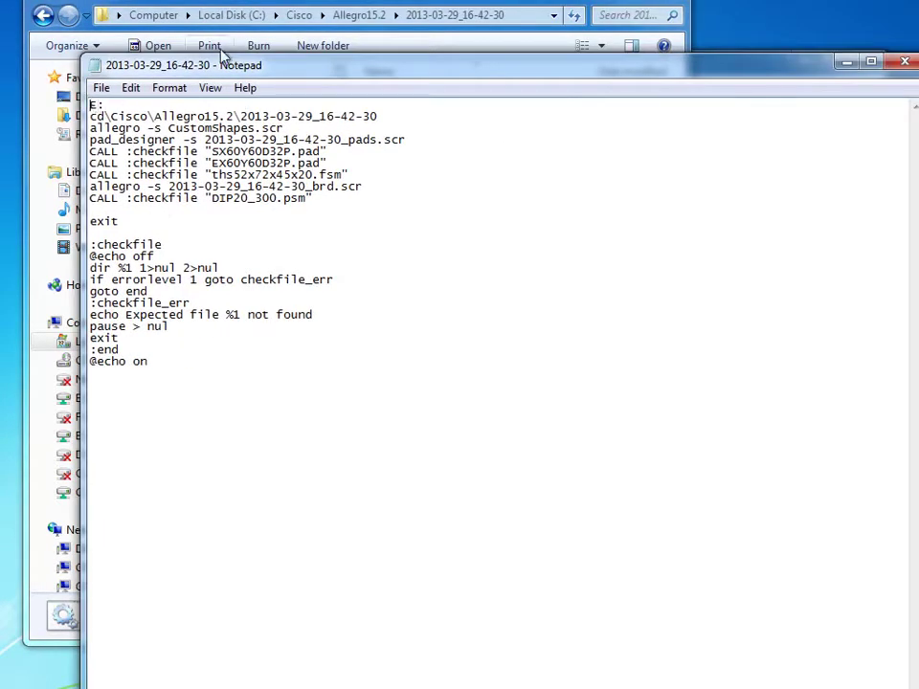
pyautogui.click(99, 88)
pyautogui.click(135, 149)
pyautogui.hotkey('alt', 'F4')
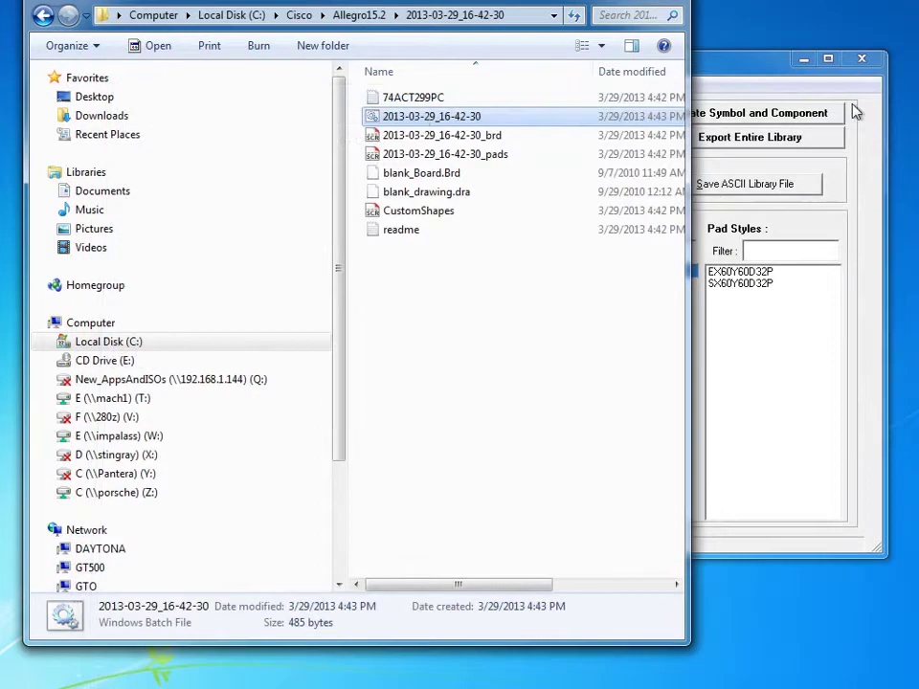
# Step: Run the edited 2013-03-29_16-42-30 batch file and accept updating the design to the current software release
pyautogui.doubleClick(417, 124)
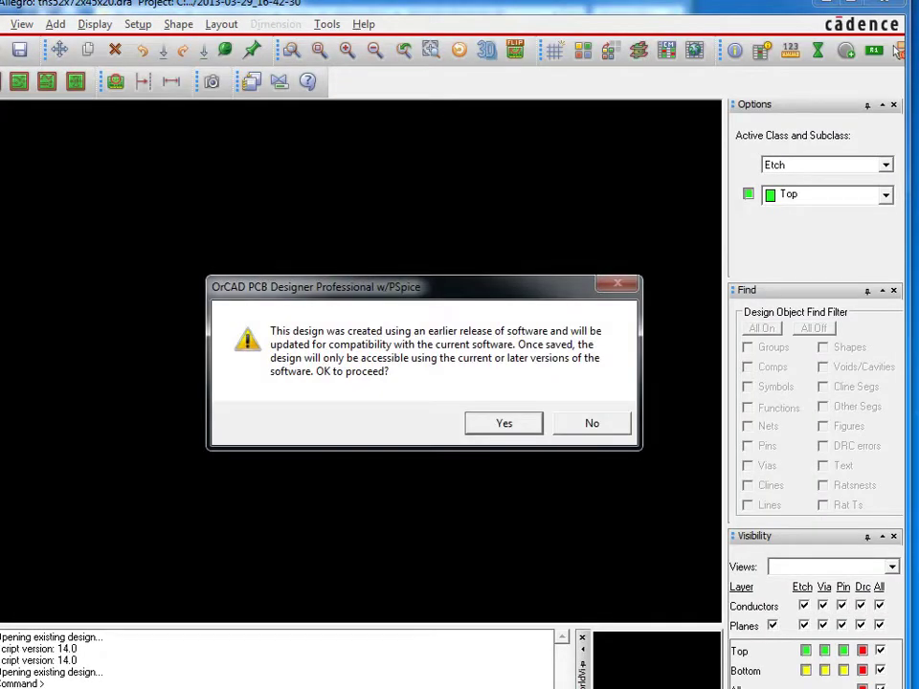
pyautogui.click(521, 423)
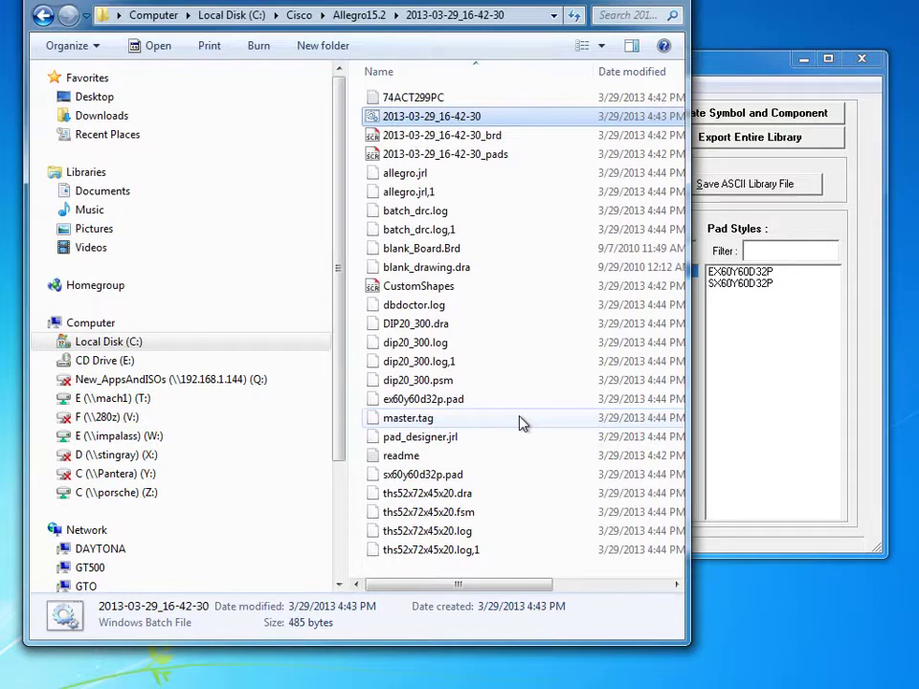
# Step: Review the Cadence Allegro 15.2 export options in Ultra Librarian, and bring the folder of generated Allegro files back into view
pyautogui.moveTo(511, 2); pyautogui.dragTo(712, 359)
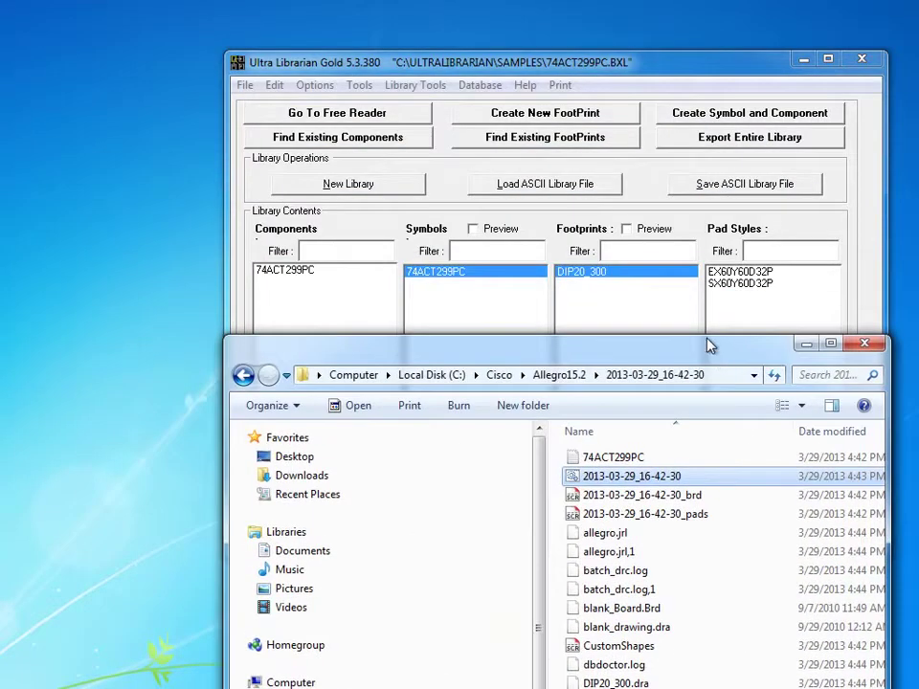
pyautogui.click(248, 86)
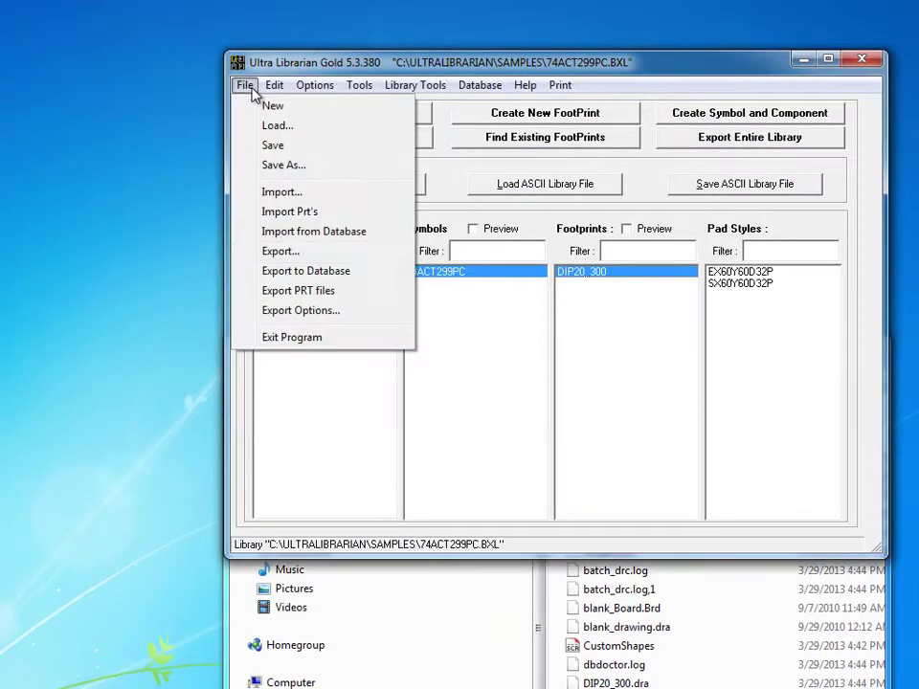
pyautogui.click(301, 312)
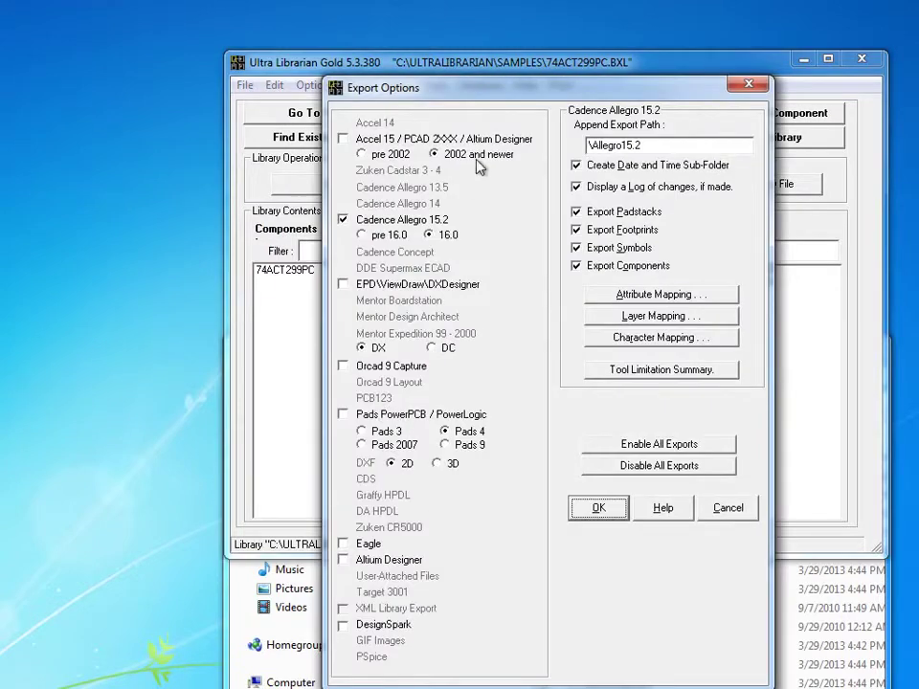
pyautogui.click(751, 85)
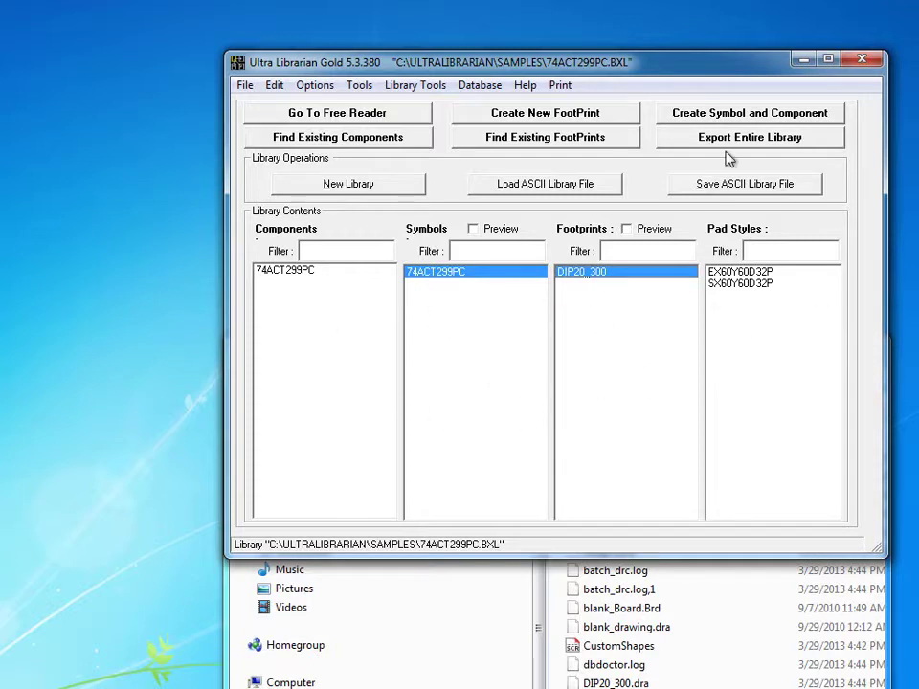
pyautogui.click(804, 61)
pyautogui.moveTo(625, 362); pyautogui.dragTo(472, 10)
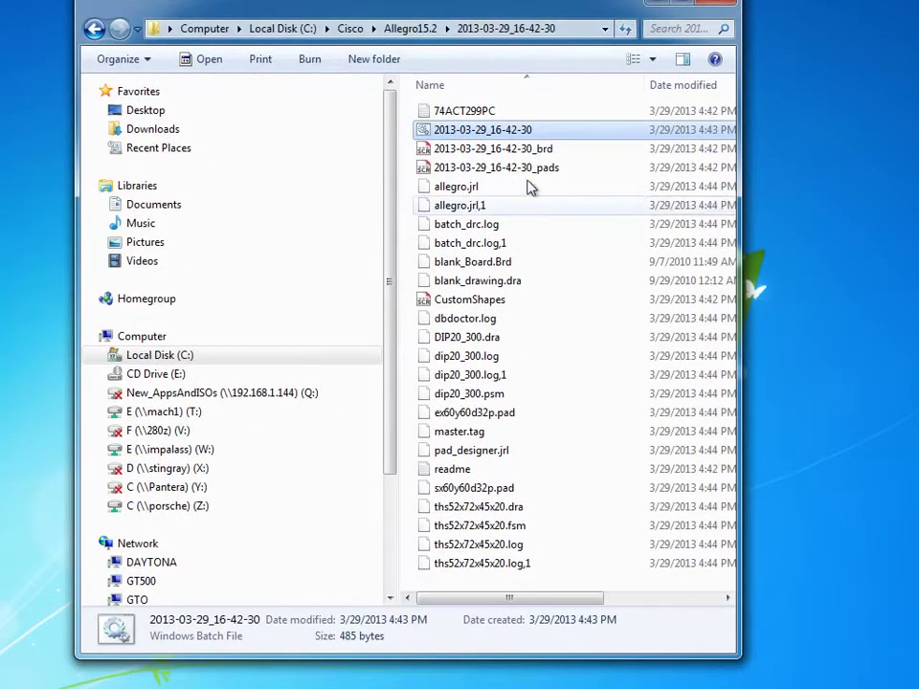